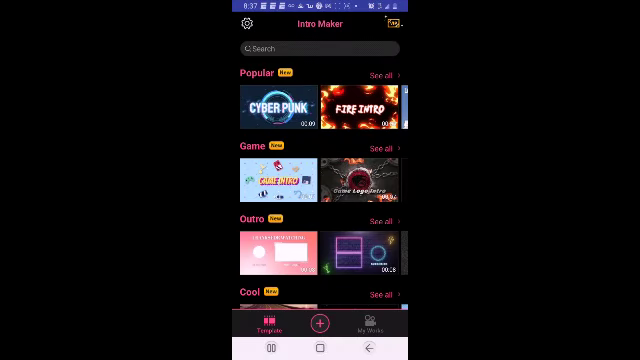
pyautogui.scroll(-4, 320, 180)
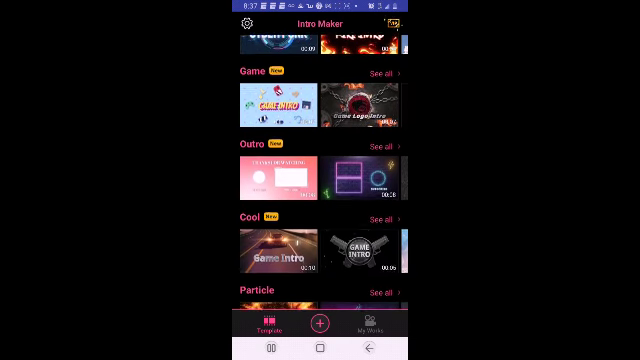
# Preview the Game Intro template, then open the red sports car template's preview.
pyautogui.click(359, 193)
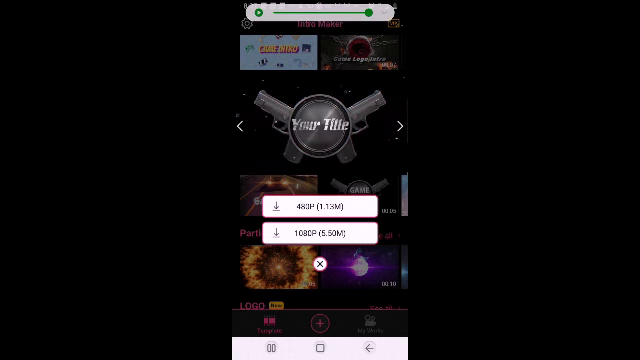
pyautogui.press('Escape')
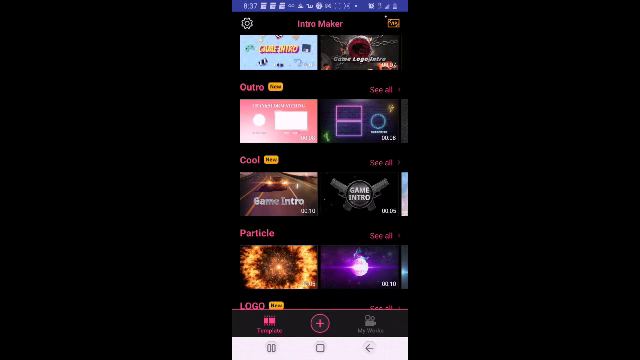
pyautogui.click(359, 193)
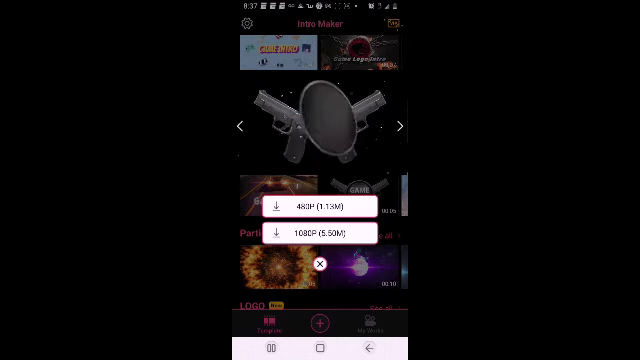
pyautogui.click(317, 264)
pyautogui.scroll(1, 320, 180)
pyautogui.click(278, 215)
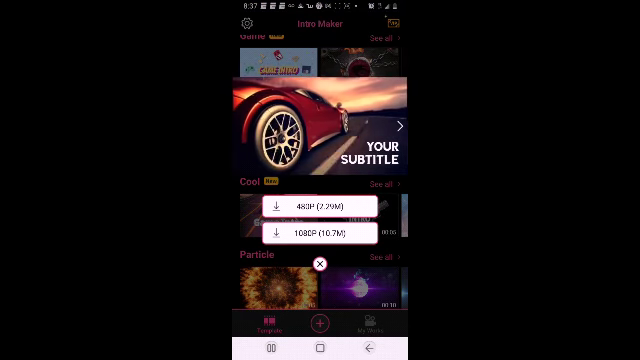
# Download the car template in 1080P and play it from the car wheel shot.
pyautogui.click(319, 233)
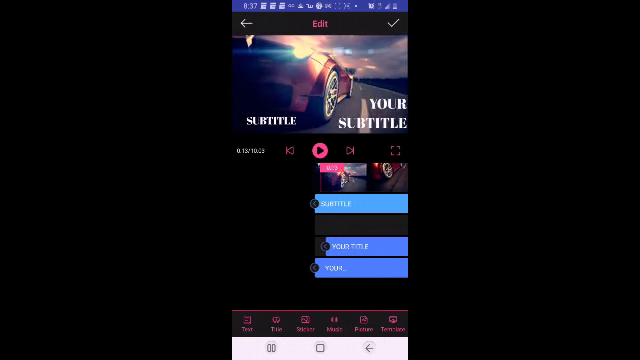
pyautogui.moveTo(280, 230)
pyautogui.mouseDown()
pyautogui.moveTo(350, 230)
pyautogui.moveTo(250, 230)
pyautogui.mouseUp()
pyautogui.moveTo(330, 230); pyautogui.dragTo(280, 230)
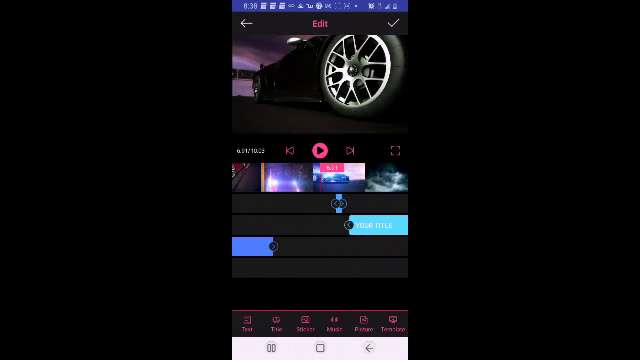
pyautogui.click(319, 150)
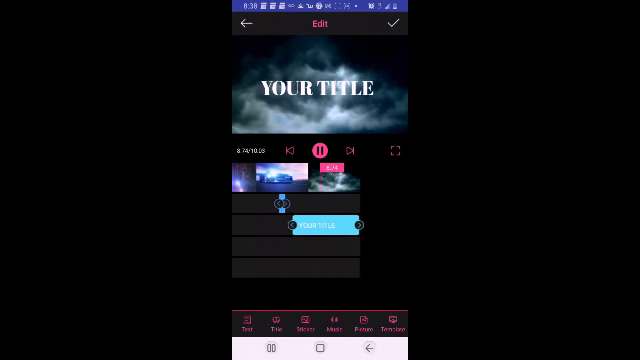
# Scrub through the road scene and later scenes to where the title fades.
pyautogui.moveTo(260, 230)
pyautogui.mouseDown()
pyautogui.moveTo(380, 230)
pyautogui.moveTo(300, 230)
pyautogui.mouseUp()
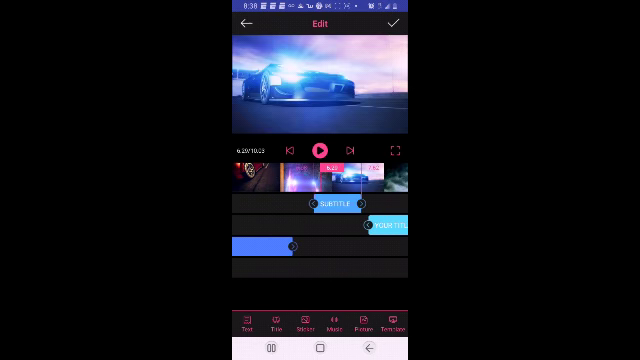
pyautogui.moveTo(260, 230); pyautogui.dragTo(400, 230)
pyautogui.moveTo(280, 230)
pyautogui.mouseDown()
pyautogui.moveTo(400, 230)
pyautogui.moveTo(310, 230)
pyautogui.moveTo(380, 230)
pyautogui.mouseUp()
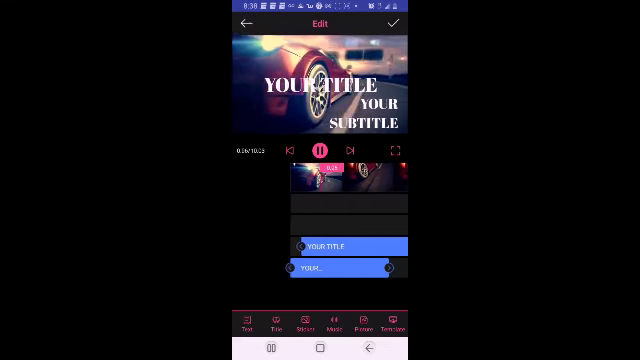
pyautogui.click(319, 151)
pyautogui.moveTo(380, 200)
pyautogui.mouseDown()
pyautogui.moveTo(280, 200)
pyautogui.moveTo(380, 200)
pyautogui.mouseUp()
pyautogui.moveTo(300, 200); pyautogui.dragTo(340, 200)
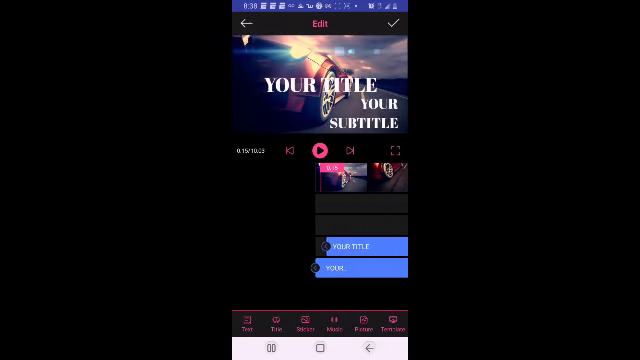
# Delete the YOUR SUBTITLE text and the SUBTITLE text on the clouds clip.
pyautogui.click(355, 268)
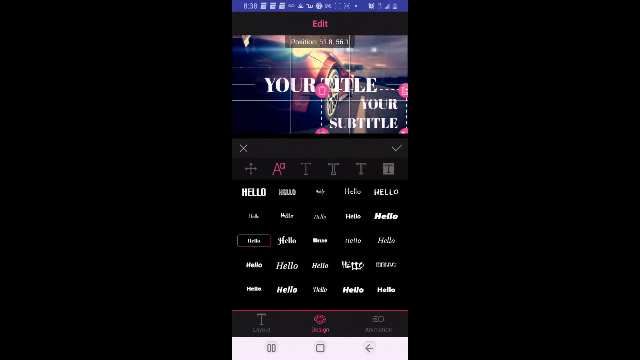
pyautogui.click(397, 148)
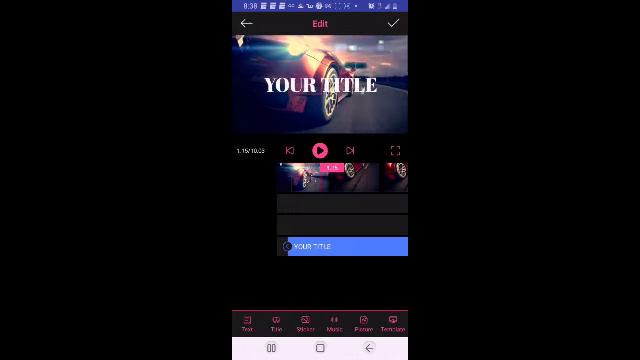
pyautogui.moveTo(380, 200); pyautogui.dragTo(250, 200)
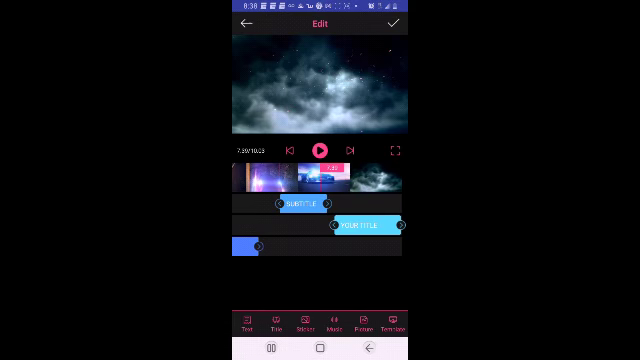
pyautogui.click(302, 204)
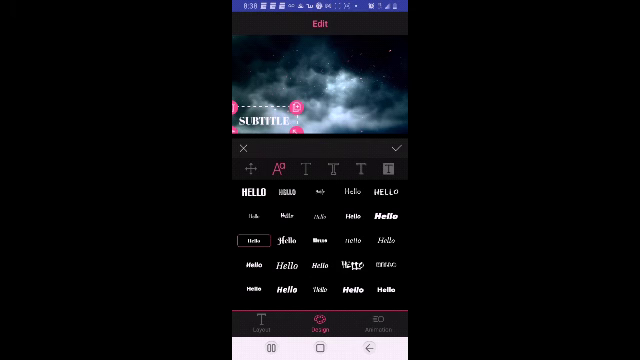
pyautogui.moveTo(265, 121); pyautogui.dragTo(320, 95)
pyautogui.click(397, 148)
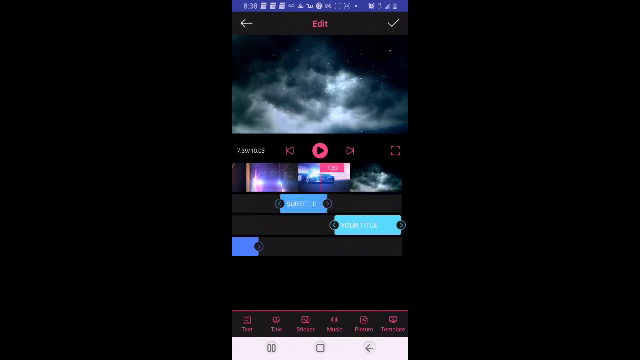
# Scrub through the YOUR TITLE scenes and play the intro from the start to check.
pyautogui.moveTo(300, 210); pyautogui.dragTo(400, 210)
pyautogui.moveTo(280, 200)
pyautogui.mouseDown()
pyautogui.moveTo(400, 200)
pyautogui.moveTo(300, 200)
pyautogui.moveTo(380, 200)
pyautogui.mouseUp()
pyautogui.moveTo(350, 180)
pyautogui.mouseDown()
pyautogui.moveTo(260, 180)
pyautogui.moveTo(380, 180)
pyautogui.moveTo(250, 180)
pyautogui.mouseUp()
pyautogui.moveTo(380, 180)
pyautogui.mouseDown()
pyautogui.moveTo(280, 180)
pyautogui.moveTo(380, 180)
pyautogui.mouseUp()
pyautogui.moveTo(300, 180); pyautogui.dragTo(340, 180)
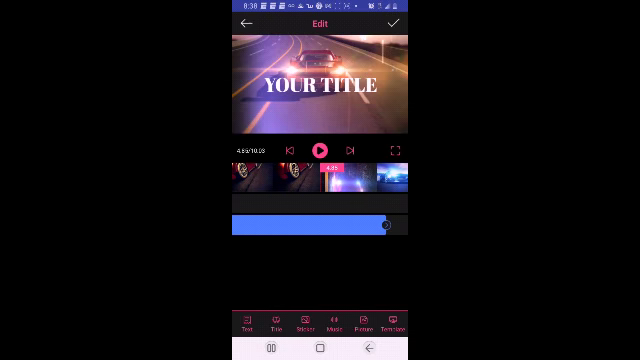
pyautogui.moveTo(380, 180); pyautogui.dragTo(300, 180)
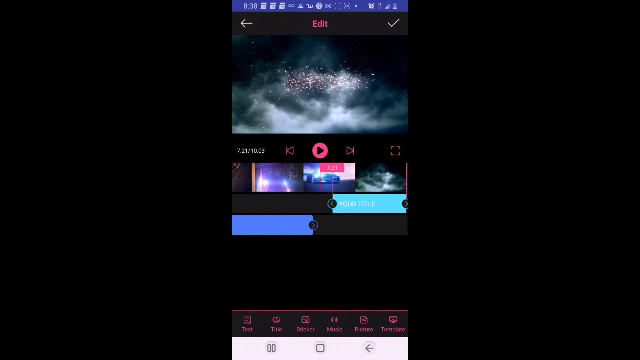
pyautogui.moveTo(350, 180); pyautogui.dragTo(300, 180)
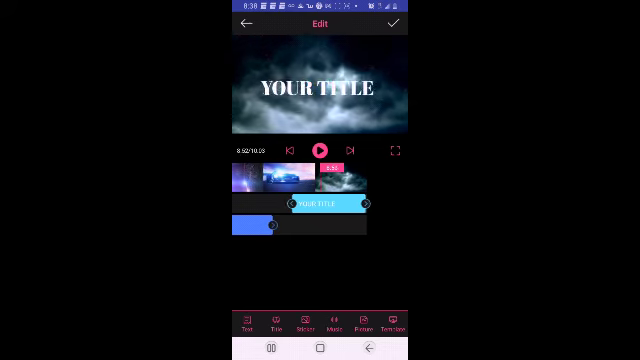
pyautogui.moveTo(260, 180); pyautogui.dragTo(400, 180)
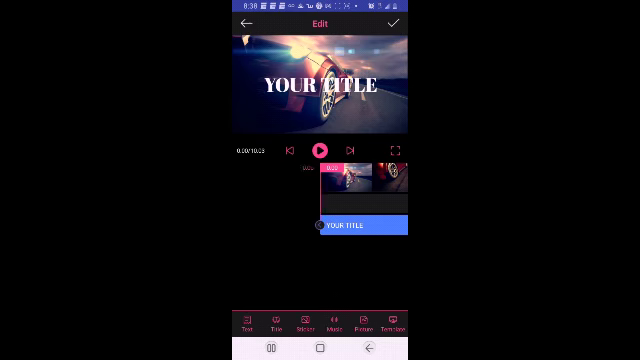
pyautogui.click(319, 150)
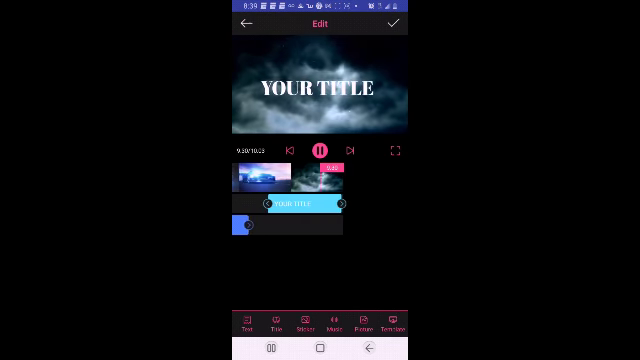
# Rewrite the opening YOUR TITLE text as BOLTSHOT and play the intro.
pyautogui.click(362, 225)
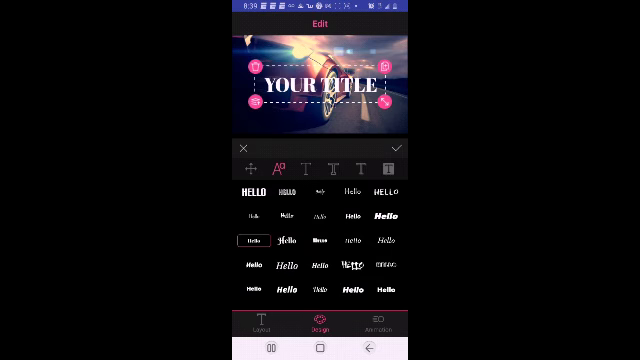
pyautogui.doubleClick(320, 85)
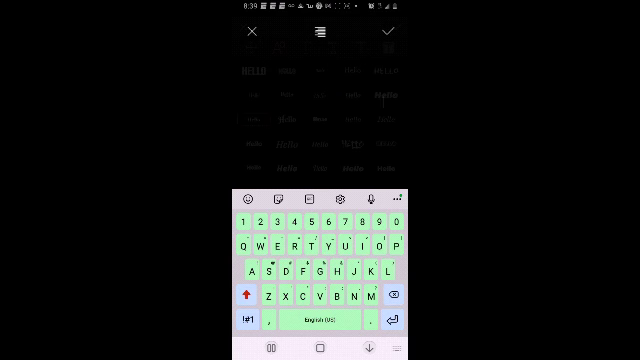
pyautogui.write('BLO')
pyautogui.write('TSHOT')
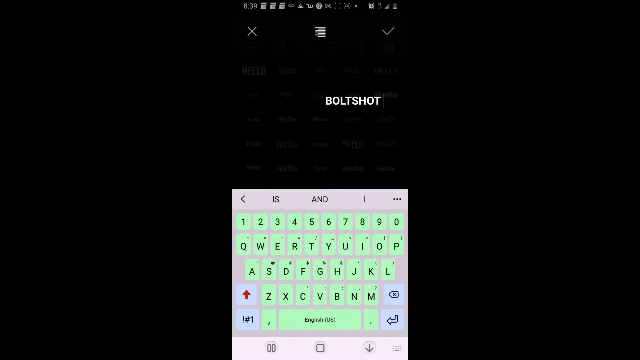
pyautogui.click(388, 31)
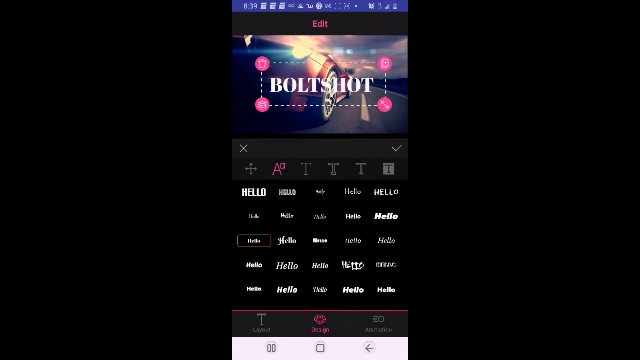
pyautogui.click(397, 148)
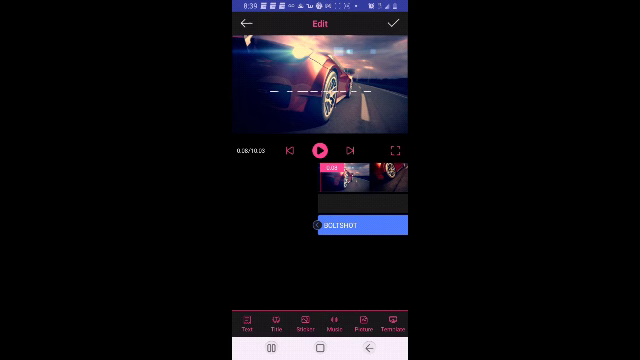
pyautogui.click(319, 150)
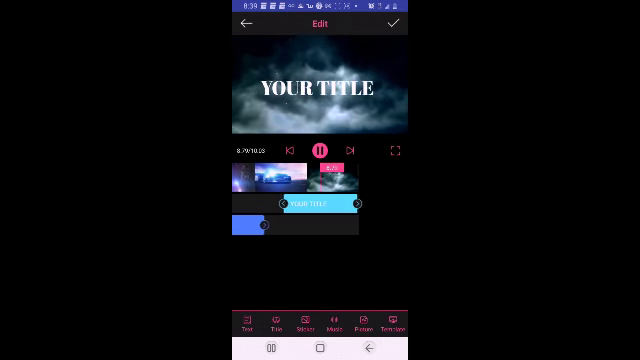
# Enter BOLTSHOT in capital letters as the title text.
pyautogui.click(300, 204)
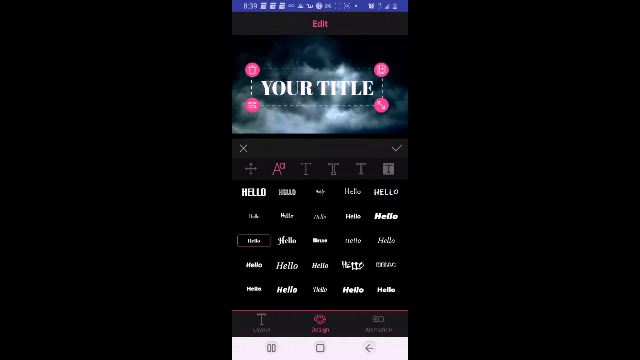
pyautogui.click(317, 88)
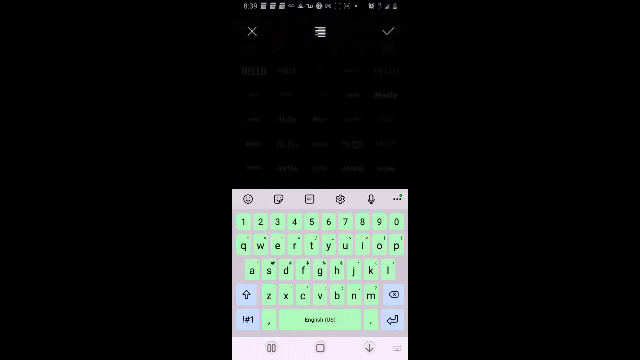
pyautogui.click(246, 295)
pyautogui.click(336, 295)
pyautogui.click(379, 246)
pyautogui.click(388, 271)
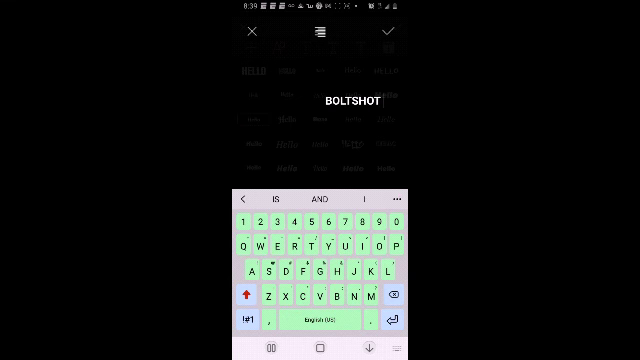
# Confirm the BOLTSHOT title, play the retitled intro, and open the music library.
pyautogui.click(388, 31)
pyautogui.click(396, 148)
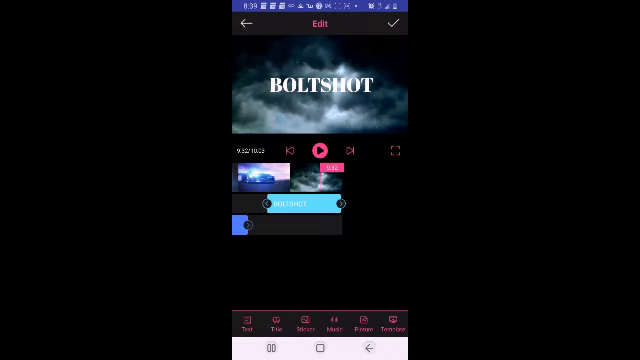
pyautogui.click(319, 150)
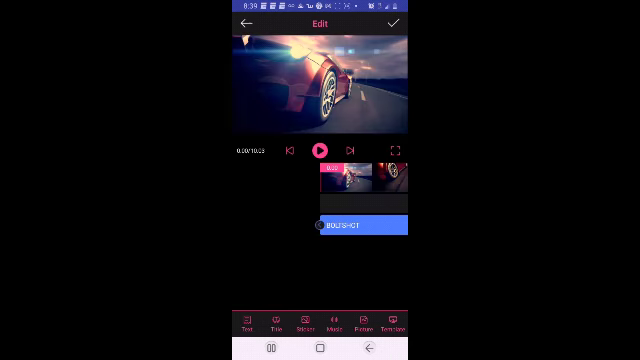
pyautogui.click(334, 322)
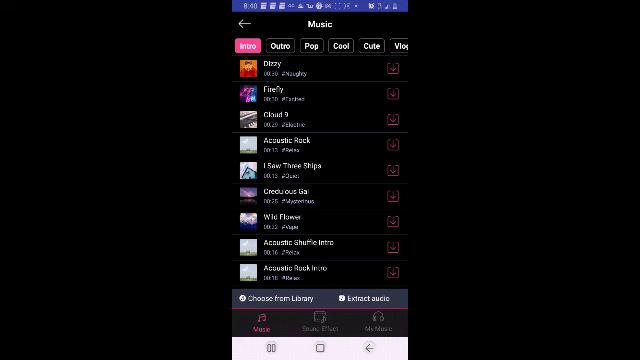
# Preview Cloud 9, Credulous Gal and Summer across the Intro, Movie and Feature categories.
pyautogui.click(300, 119)
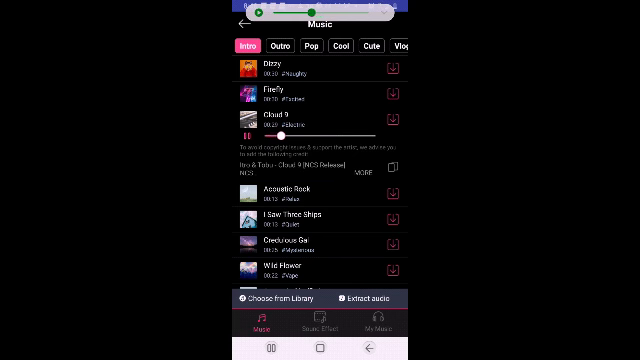
pyautogui.click(285, 240)
pyautogui.scroll(-2, 320, 180)
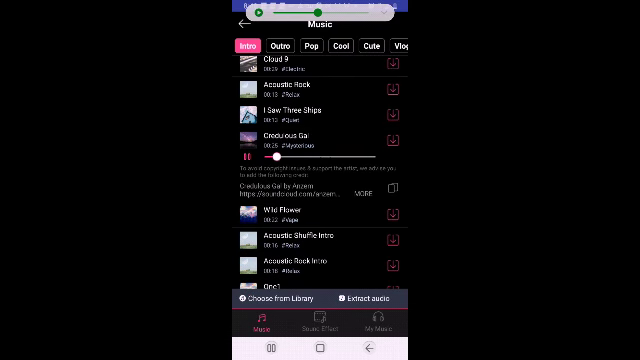
pyautogui.hscroll(3, 340, 46)
pyautogui.click(369, 45)
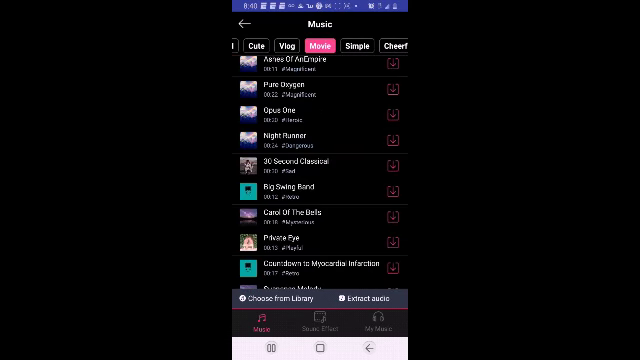
pyautogui.hscroll(2, 320, 46)
pyautogui.hscroll(2, 320, 46)
pyautogui.hscroll(1, 320, 46)
pyautogui.click(386, 46)
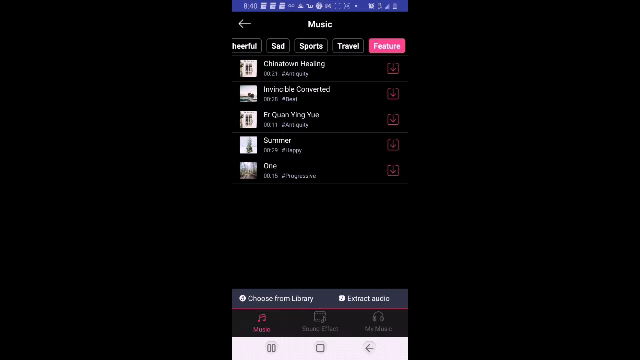
pyautogui.hscroll(-3, 320, 46)
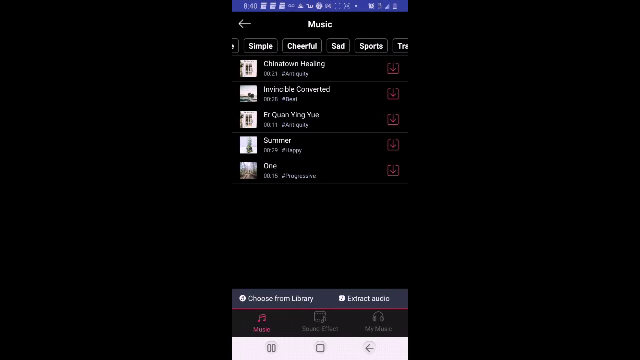
pyautogui.click(300, 145)
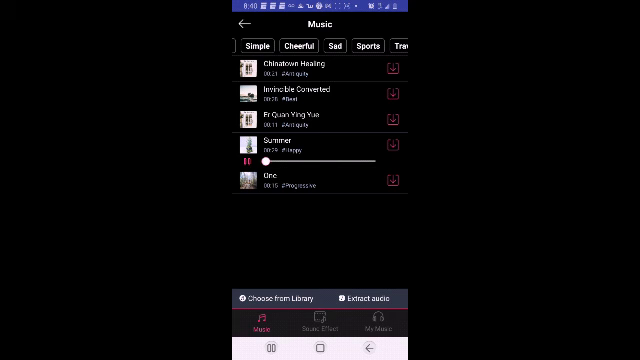
pyautogui.hscroll(-4, 320, 46)
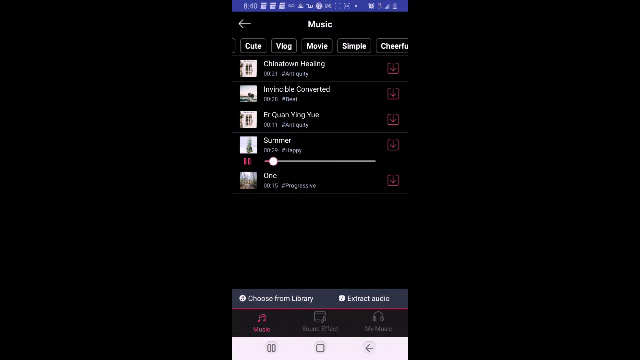
# Preview Force, Acoustic Rock Down, then HEUX and Rye in Cool, settling on HEUX.
pyautogui.click(283, 46)
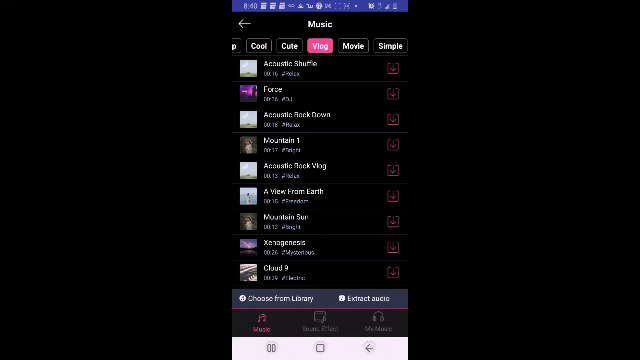
pyautogui.click(300, 92)
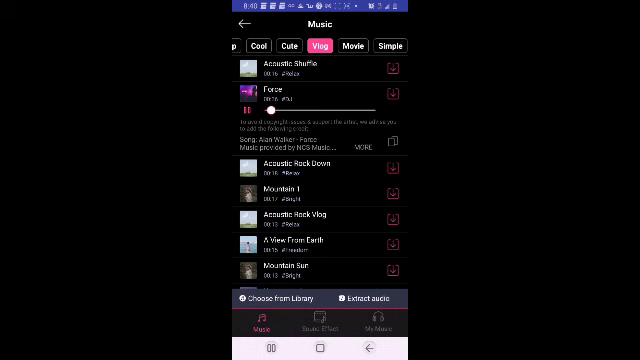
pyautogui.click(300, 166)
pyautogui.click(289, 46)
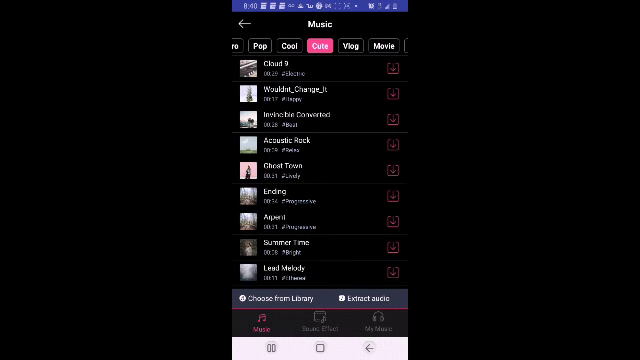
pyautogui.click(287, 46)
pyautogui.click(300, 68)
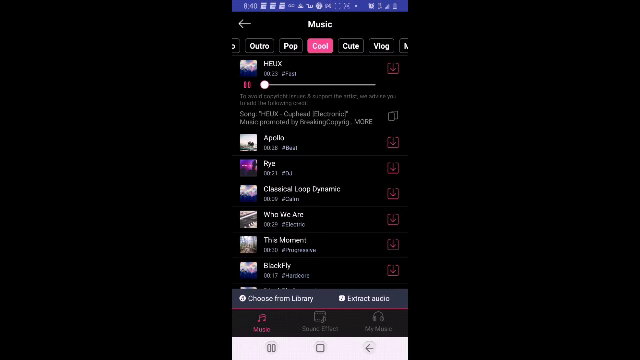
pyautogui.click(300, 166)
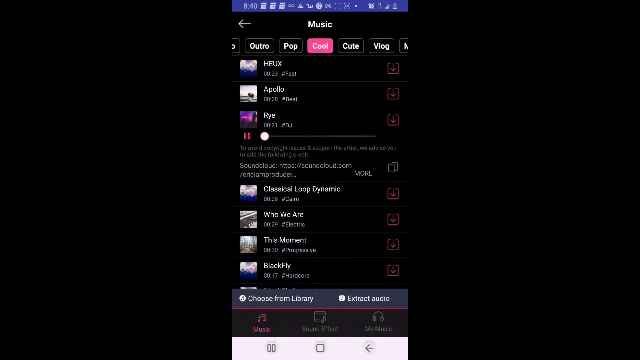
pyautogui.click(300, 68)
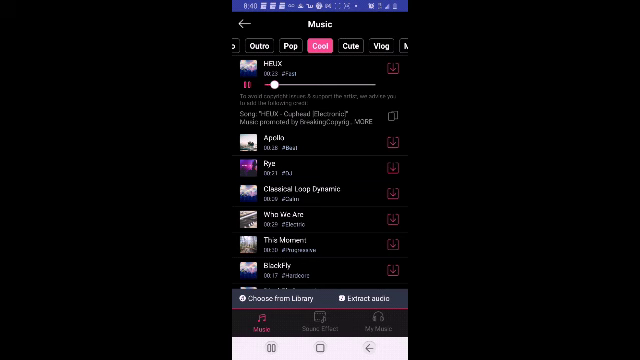
pyautogui.scroll(-2, 320, 180)
pyautogui.scroll(2, 320, 180)
pyautogui.scroll(-2, 320, 200)
pyautogui.scroll(2, 320, 200)
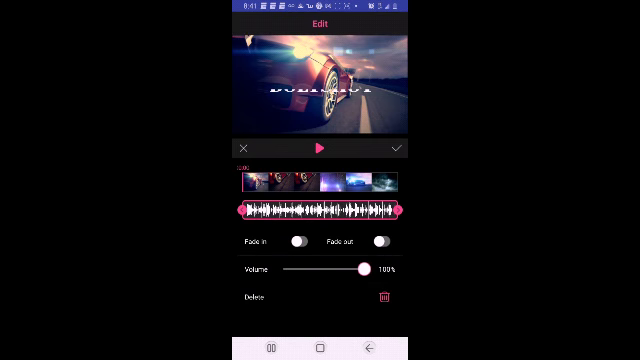
# Accept the HEUX music, play the intro, and trim the BOLTSHOT title to start later.
pyautogui.click(396, 148)
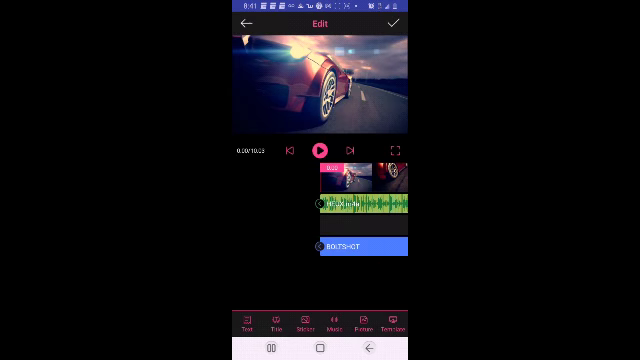
pyautogui.click(319, 150)
pyautogui.moveTo(280, 205); pyautogui.dragTo(320, 205)
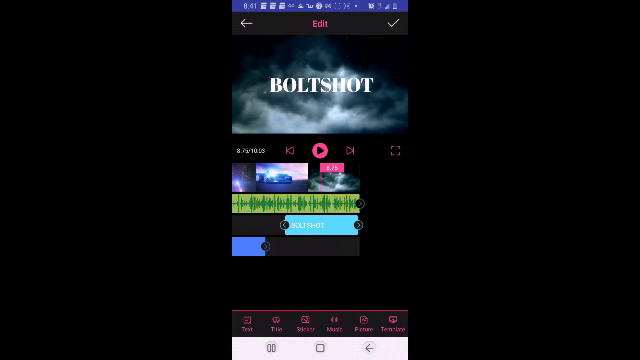
pyautogui.moveTo(286, 225); pyautogui.dragTo(298, 225)
pyautogui.click(319, 150)
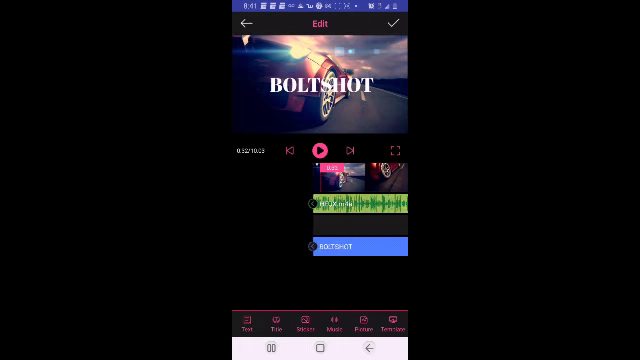
pyautogui.click(319, 150)
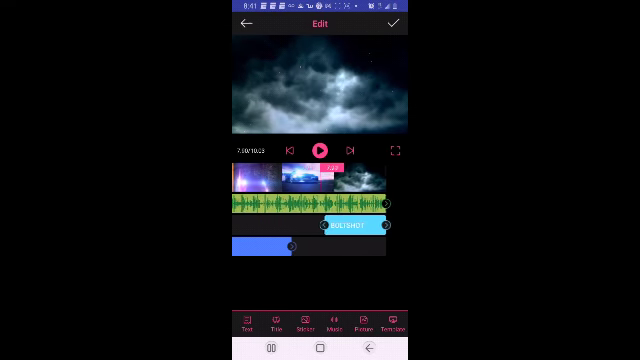
# Drag the BOLTSHOT title to start earlier and play to check its timing.
pyautogui.moveTo(320, 225); pyautogui.dragTo(308, 225)
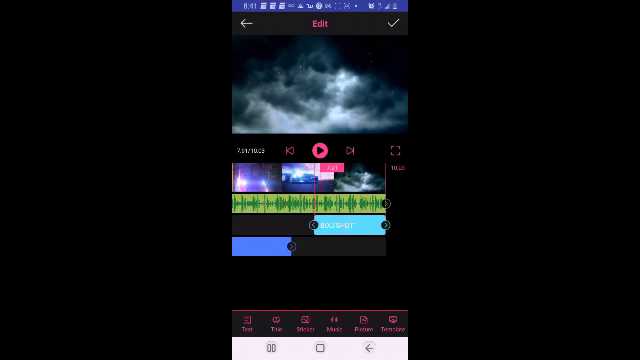
pyautogui.click(319, 151)
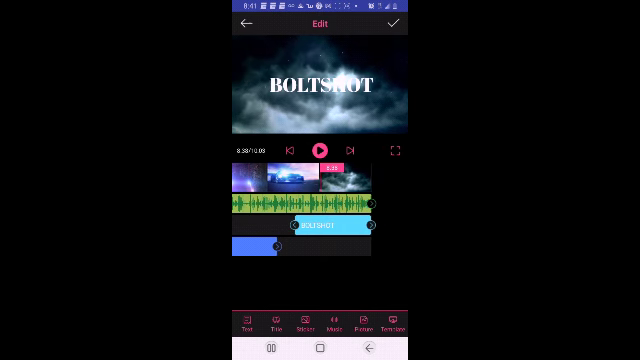
pyautogui.click(319, 151)
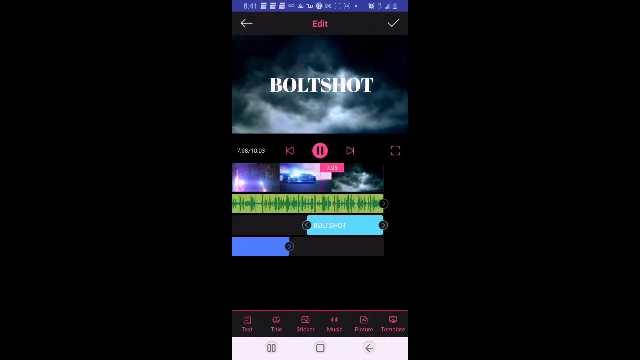
pyautogui.click(319, 151)
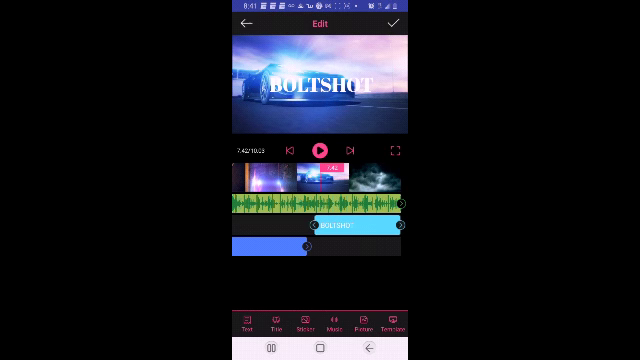
pyautogui.moveTo(300, 178); pyautogui.dragTo(380, 178)
pyautogui.click(319, 151)
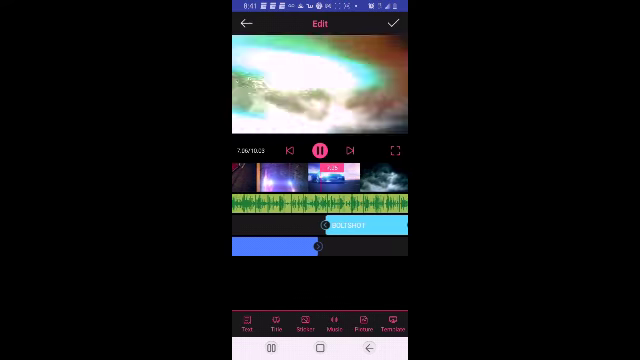
# Replay the intro from earlier points, around six seconds, to review the title.
pyautogui.click(319, 151)
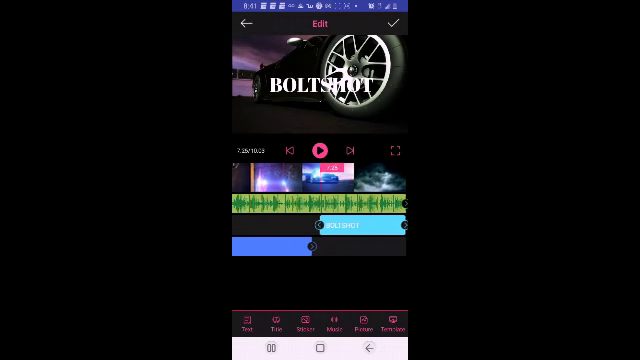
pyautogui.moveTo(300, 178); pyautogui.dragTo(360, 178)
pyautogui.click(319, 151)
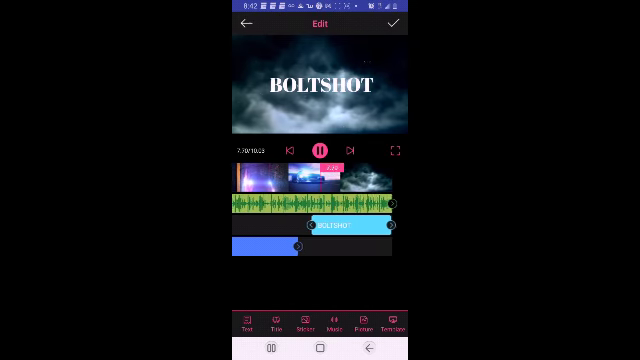
pyautogui.click(319, 151)
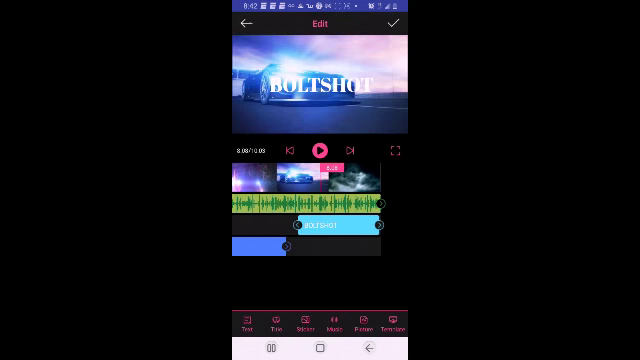
pyautogui.moveTo(290, 180); pyautogui.dragTo(350, 180)
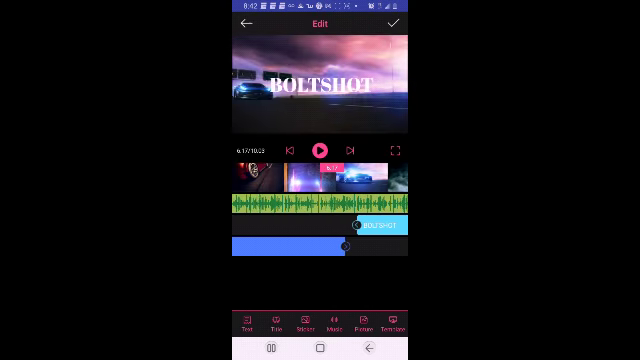
pyautogui.click(319, 151)
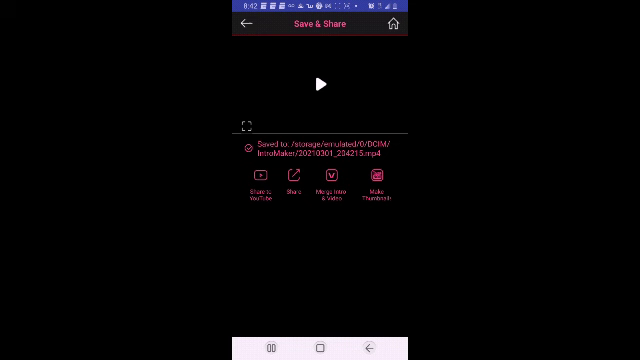
# Start a YouTube upload, discard its details screen, and open sharing options.
pyautogui.click(260, 178)
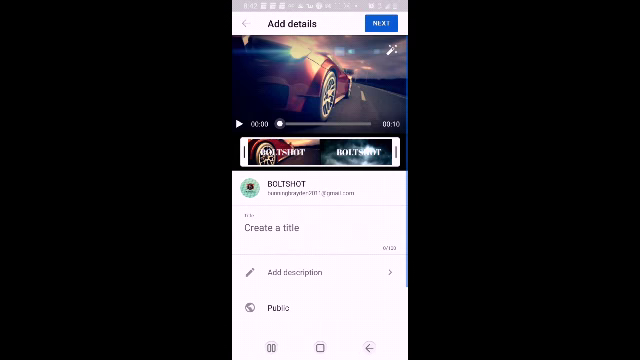
pyautogui.click(369, 347)
pyautogui.click(325, 198)
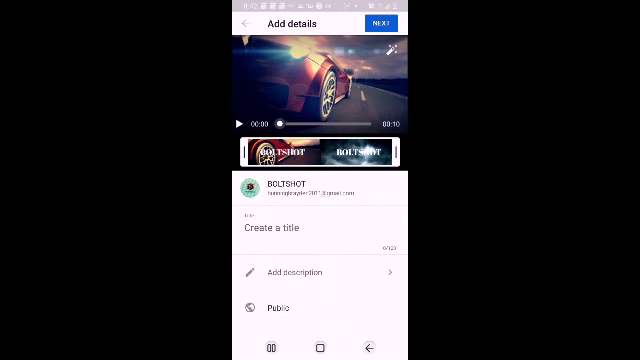
pyautogui.click(369, 347)
pyautogui.click(363, 199)
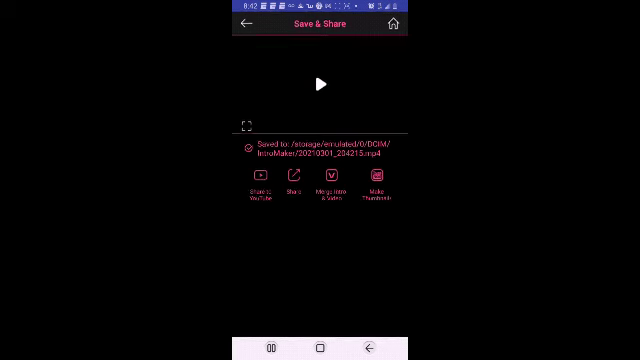
pyautogui.click(293, 180)
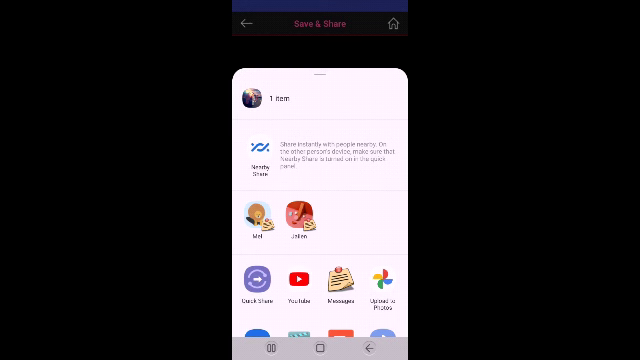
# Upload the BOLTSHOT intro to Google Photos, then return to the home screen.
pyautogui.moveTo(320, 250); pyautogui.dragTo(320, 180)
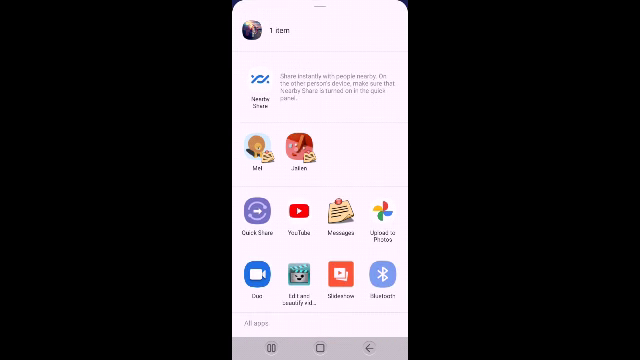
pyautogui.click(383, 212)
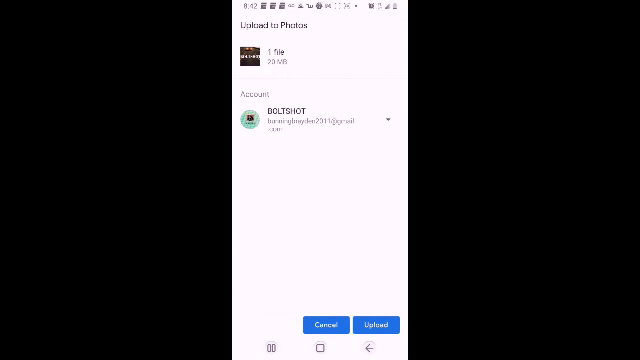
pyautogui.click(376, 324)
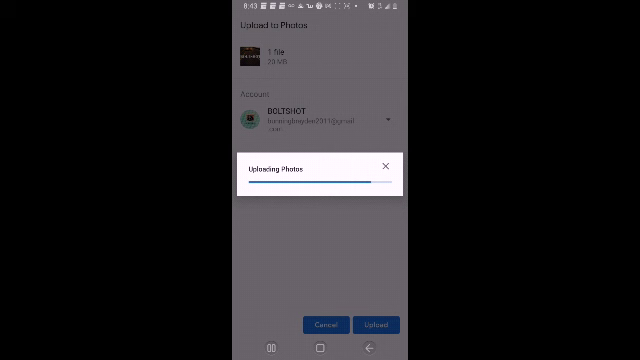
pyautogui.click(320, 348)
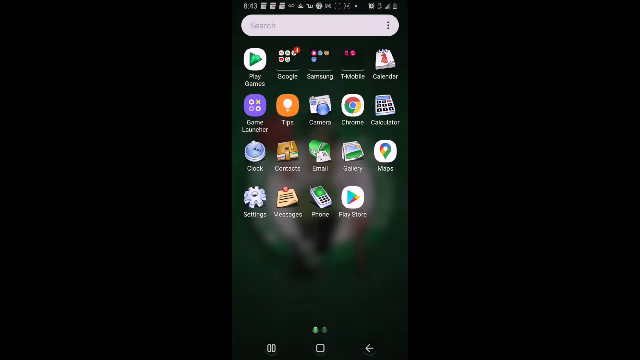
pyautogui.click(338, 126)
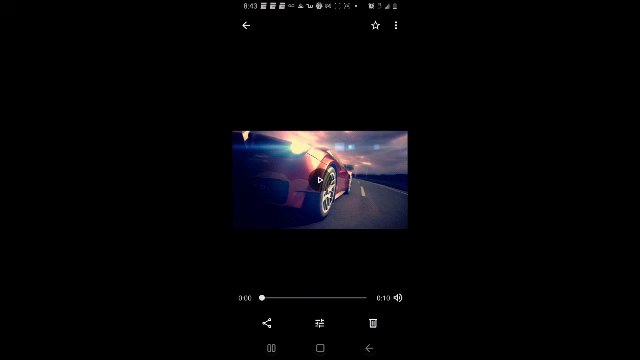
pyautogui.click(368, 348)
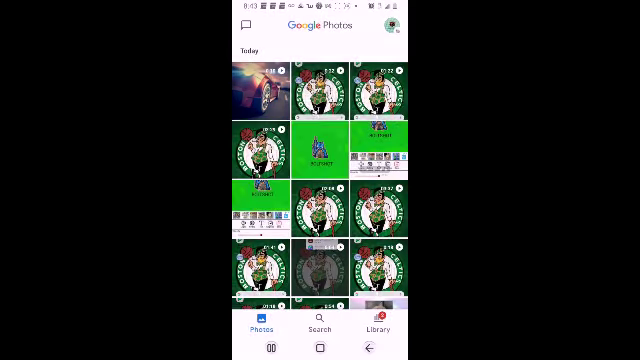
pyautogui.click(320, 348)
pyautogui.moveTo(320, 250); pyautogui.dragTo(320, 120)
pyautogui.moveTo(380, 150)
pyautogui.mouseDown()
pyautogui.moveTo(260, 150)
pyautogui.moveTo(380, 150)
pyautogui.mouseUp()
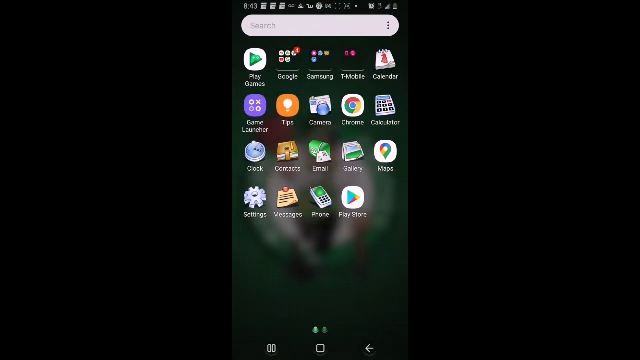
# Search the Play Store for video editor, launch Video Editor, then return home.
pyautogui.click(352, 200)
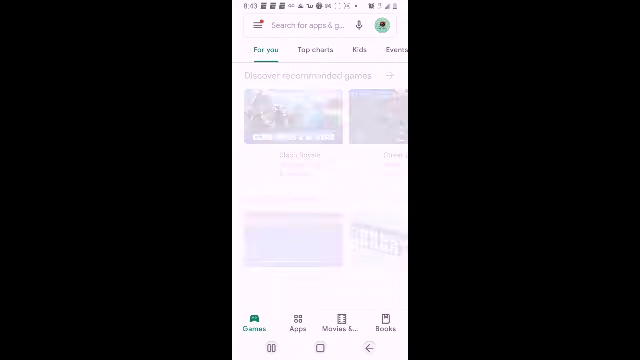
pyautogui.click(300, 25)
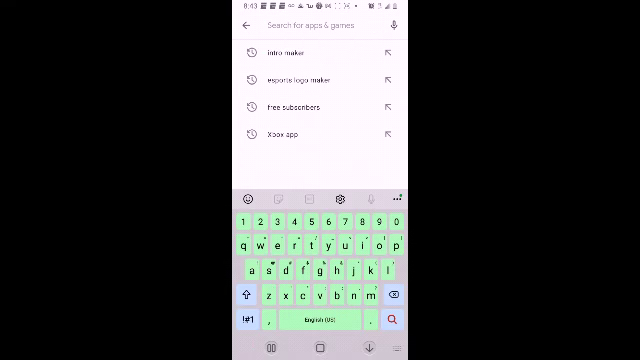
pyautogui.write('video editor')
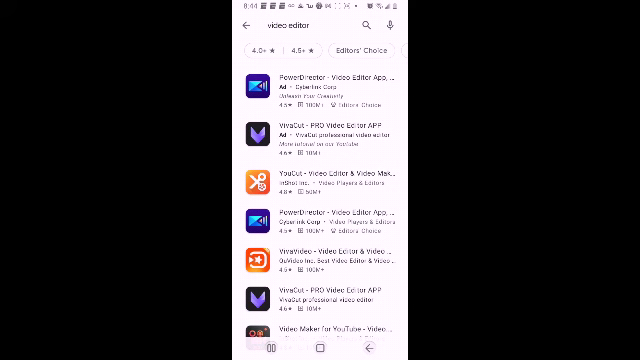
pyautogui.click(250, 28)
pyautogui.scroll(-5, 320, 200)
pyautogui.scroll(-5, 320, 200)
pyautogui.scroll(-5, 320, 200)
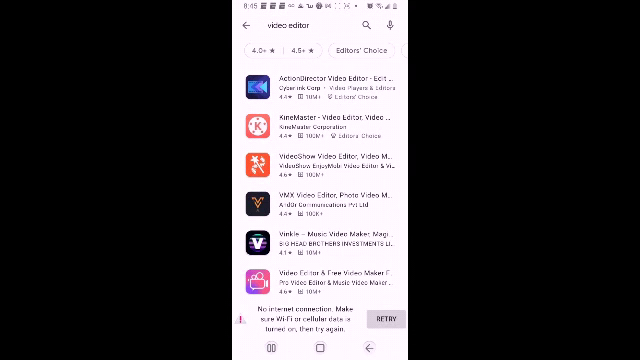
pyautogui.scroll(-3, 320, 200)
pyautogui.scroll(-4, 320, 200)
pyautogui.scroll(-3, 320, 200)
pyautogui.scroll(-2, 320, 200)
pyautogui.scroll(-4, 320, 200)
pyautogui.scroll(-3, 320, 200)
pyautogui.scroll(-3, 320, 200)
pyautogui.scroll(-3, 320, 200)
pyautogui.scroll(-3, 320, 200)
pyautogui.scroll(-3, 320, 200)
pyautogui.scroll(-3, 320, 200)
pyautogui.scroll(-2, 320, 200)
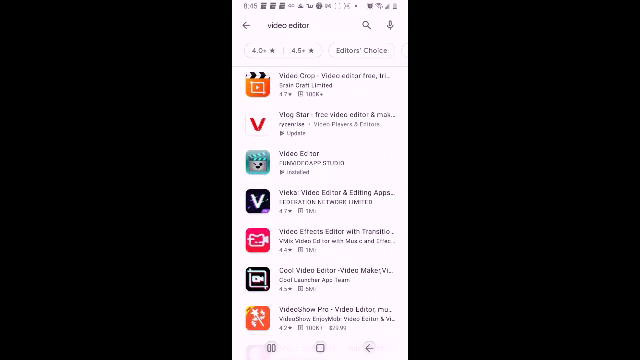
pyautogui.click(320, 162)
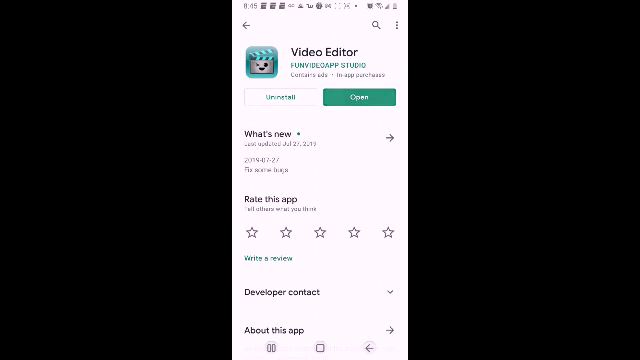
pyautogui.click(359, 97)
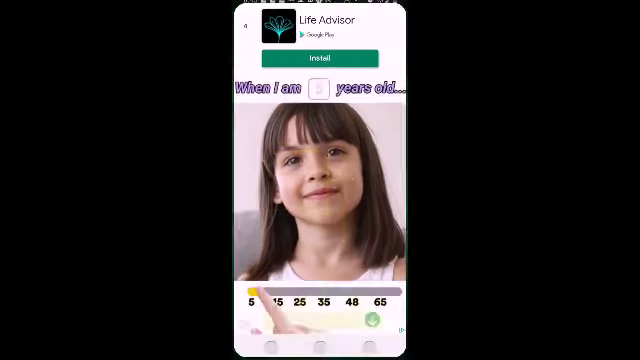
pyautogui.press('Home')
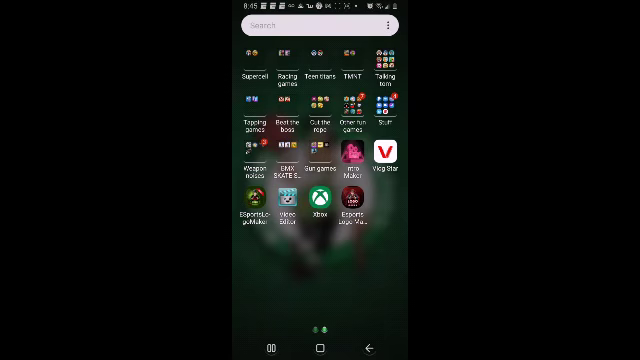
# Launch Video Editor and add the IntroMaker BOLTSHOT clip as the first clip.
pyautogui.click(287, 200)
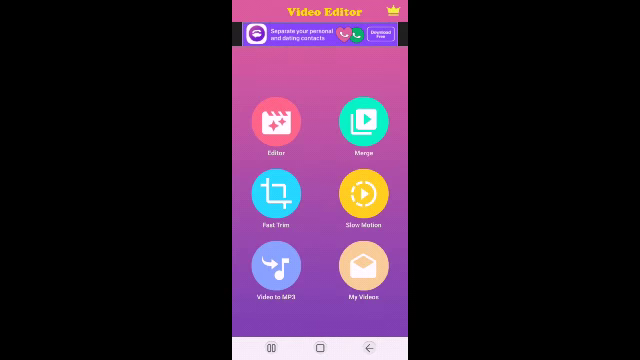
pyautogui.click(276, 122)
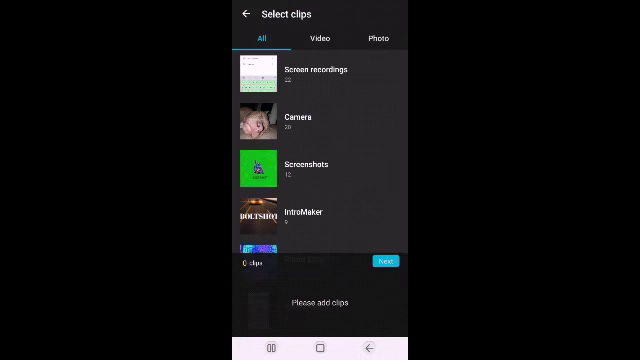
pyautogui.scroll(-1, 320, 150)
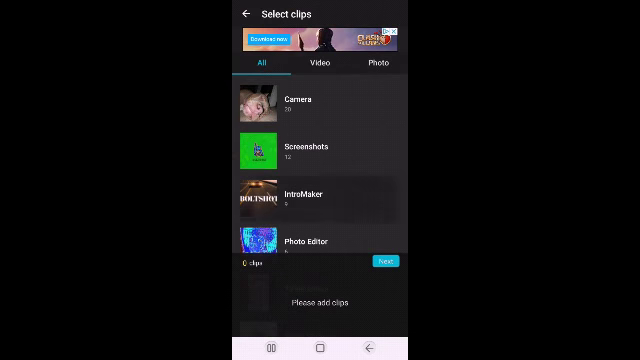
pyautogui.click(320, 180)
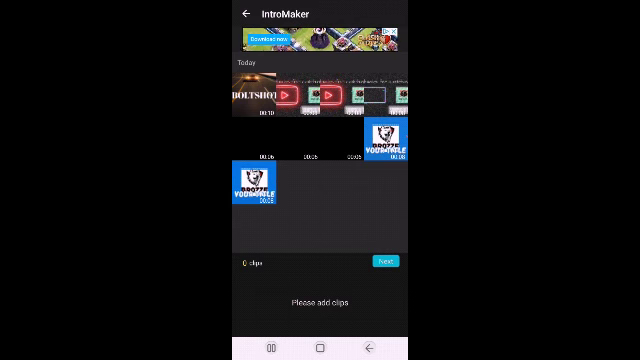
pyautogui.click(254, 95)
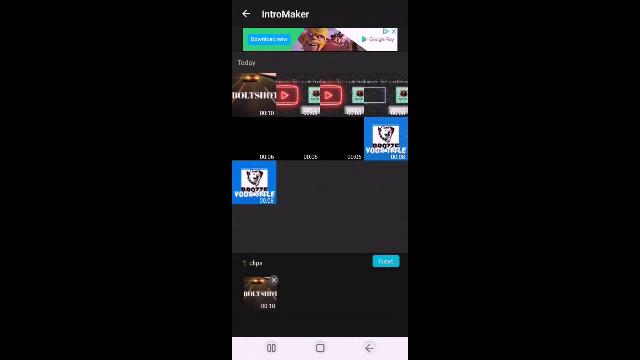
pyautogui.click(246, 13)
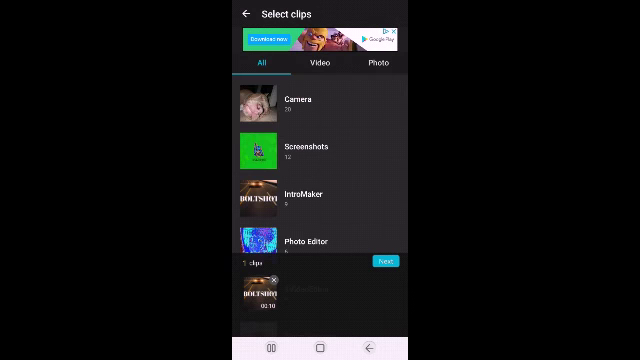
pyautogui.scroll(1, 320, 160)
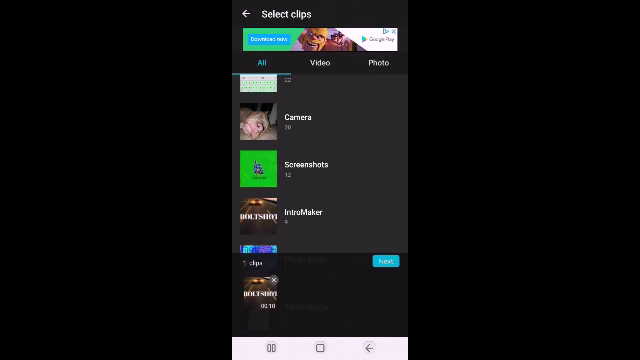
pyautogui.scroll(1, 320, 160)
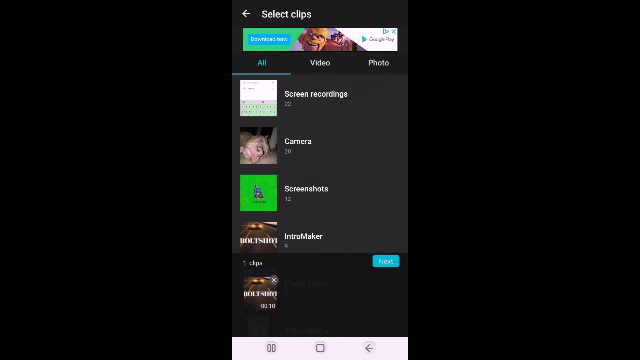
pyautogui.scroll(-1, 320, 160)
# Add and remove a green screenshot, then filter to video folders and open Camera.
pyautogui.click(306, 165)
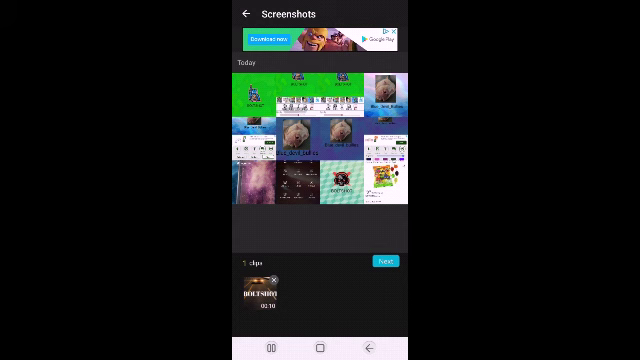
pyautogui.click(253, 92)
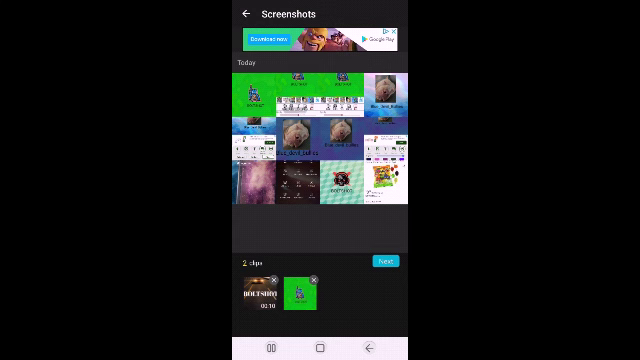
pyautogui.click(314, 280)
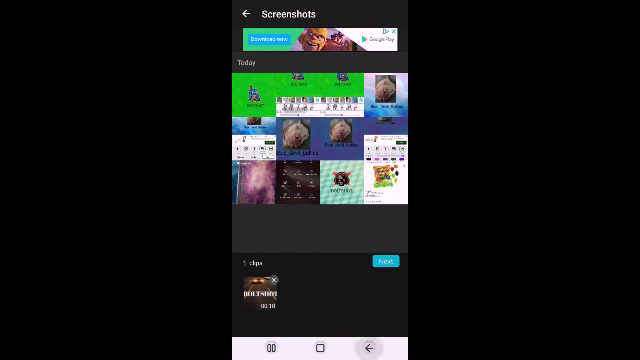
pyautogui.click(369, 347)
pyautogui.scroll(-3, 320, 150)
pyautogui.scroll(-2, 320, 160)
pyautogui.scroll(5, 320, 160)
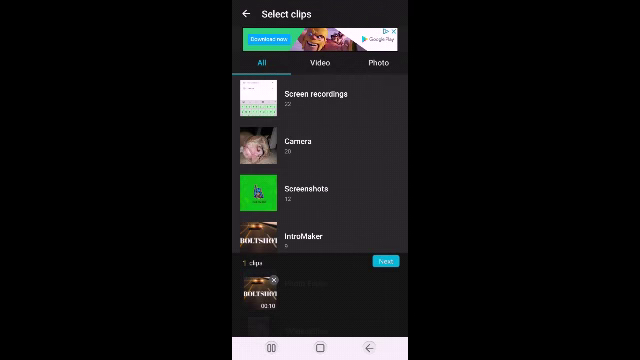
pyautogui.scroll(-2, 320, 160)
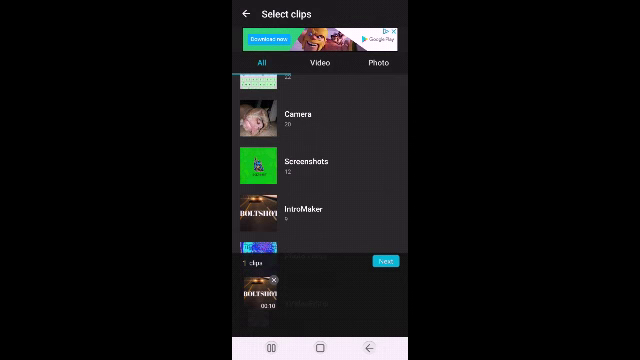
pyautogui.scroll(-2, 320, 160)
pyautogui.scroll(-2, 320, 160)
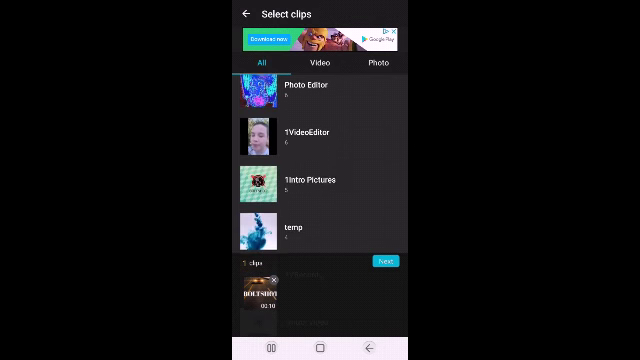
pyautogui.click(320, 62)
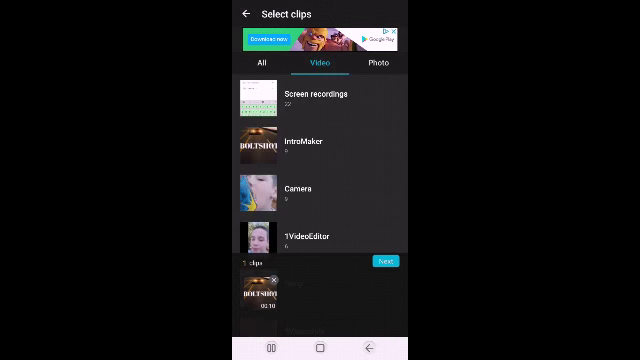
pyautogui.scroll(-2, 320, 160)
pyautogui.scroll(-1, 320, 160)
pyautogui.scroll(-2, 320, 160)
pyautogui.scroll(-1, 320, 160)
pyautogui.scroll(-1, 320, 160)
pyautogui.scroll(-2, 320, 160)
pyautogui.scroll(2, 320, 160)
pyautogui.scroll(3, 320, 160)
pyautogui.scroll(2, 320, 160)
pyautogui.click(320, 175)
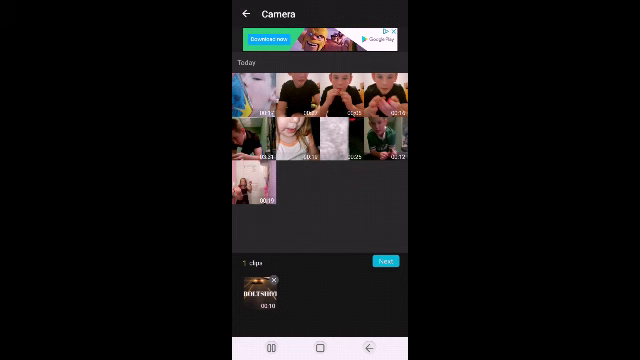
# Add the 12-second Camera video and the IntroMaker outro, then proceed to editing.
pyautogui.click(386, 139)
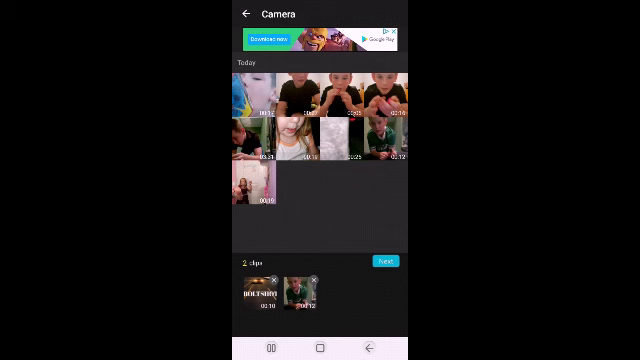
pyautogui.click(246, 13)
pyautogui.scroll(1, 320, 160)
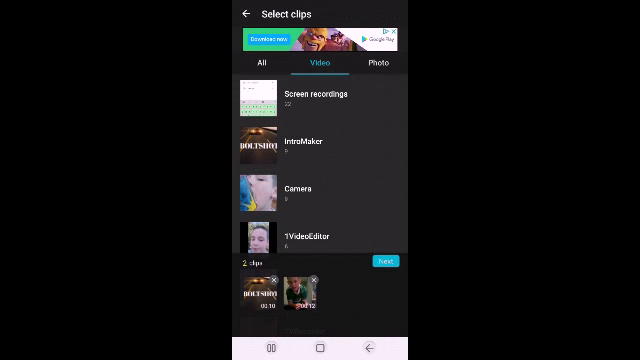
pyautogui.scroll(-3, 320, 160)
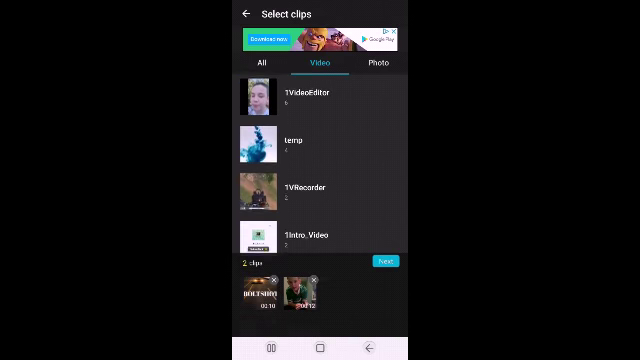
pyautogui.scroll(-2, 320, 160)
pyautogui.scroll(2, 320, 160)
pyautogui.scroll(2, 320, 160)
pyautogui.click(262, 38)
pyautogui.scroll(-2, 320, 160)
pyautogui.scroll(2, 320, 160)
pyautogui.scroll(2, 320, 160)
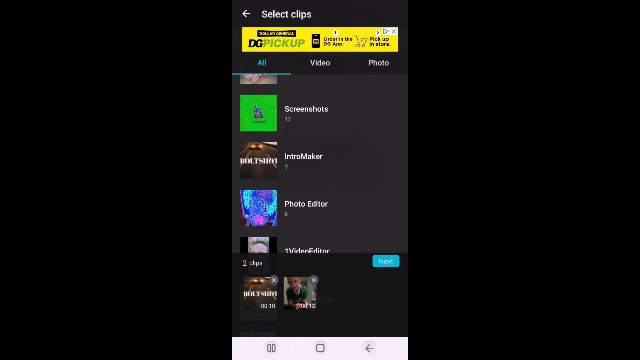
pyautogui.click(320, 155)
pyautogui.click(370, 94)
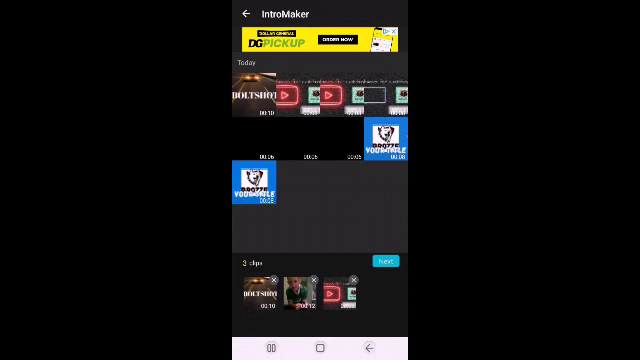
pyautogui.click(385, 261)
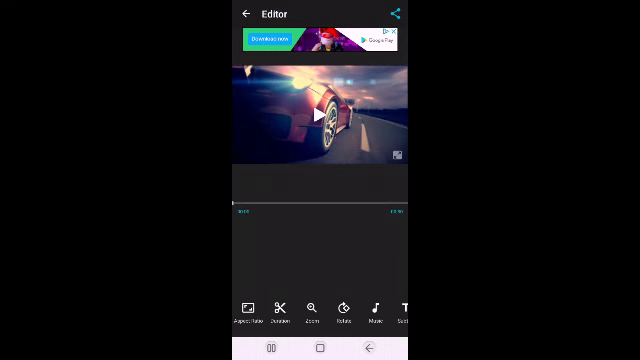
# Play the merged car video preview through to the 'Thanks for watching' outro.
pyautogui.click(319, 114)
pyautogui.hscroll(3, 320, 310)
pyautogui.hscroll(-3, 320, 310)
# Export the video at 480P to My Videos, then go home and open the app drawer.
pyautogui.click(395, 13)
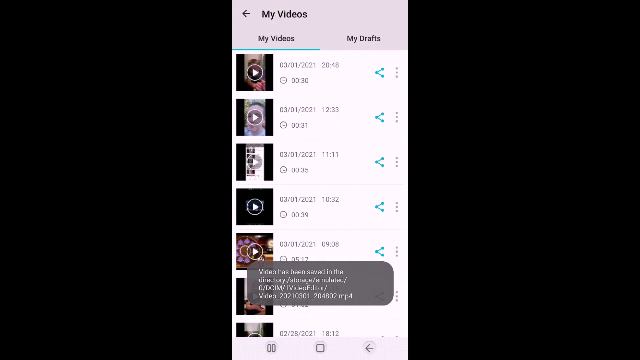
pyautogui.click(379, 72)
pyautogui.scroll(-3, 320, 170)
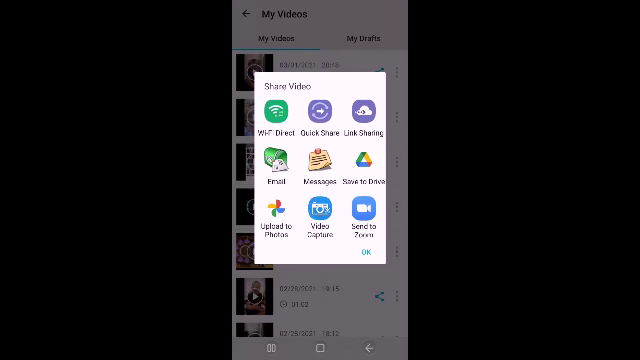
pyautogui.click(366, 252)
pyautogui.click(320, 348)
pyautogui.moveTo(320, 300); pyautogui.dragTo(320, 100)
# Launch Google Photos from the Google folder and play the new BOLTSHOT video.
pyautogui.moveTo(380, 150); pyautogui.dragTo(260, 150)
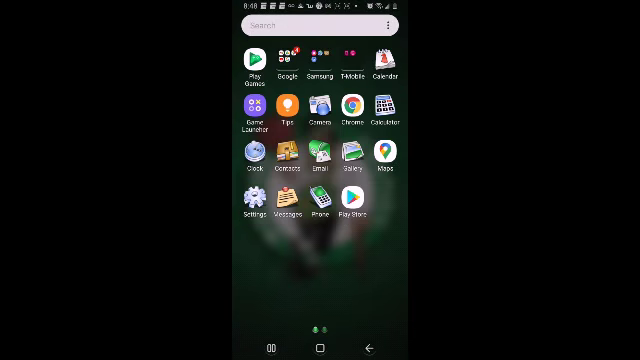
pyautogui.click(264, 62)
pyautogui.click(338, 127)
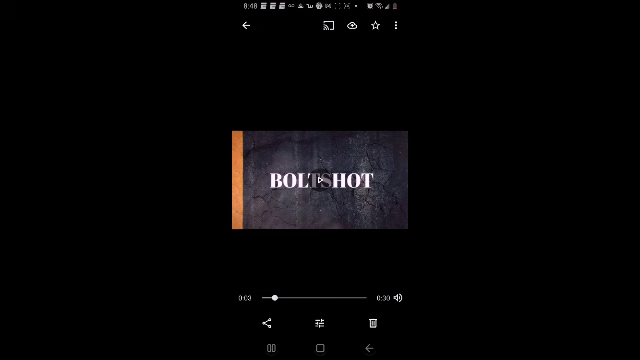
# Share the BOLTSHOT video to YouTube, back out, then reopen it and share again.
pyautogui.click(267, 323)
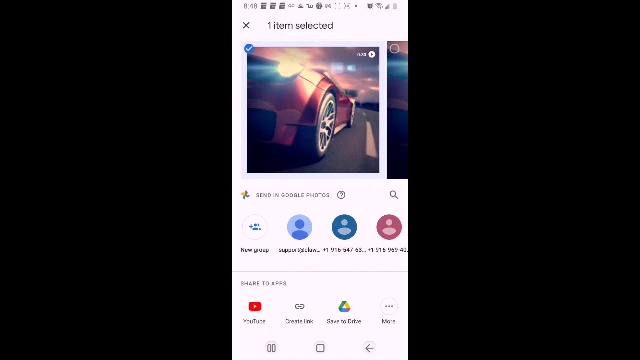
pyautogui.click(254, 307)
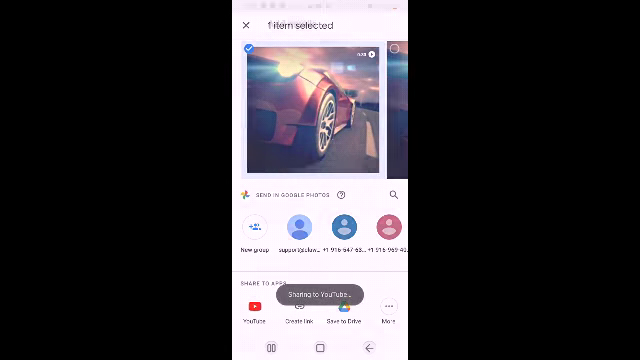
pyautogui.press('Escape')
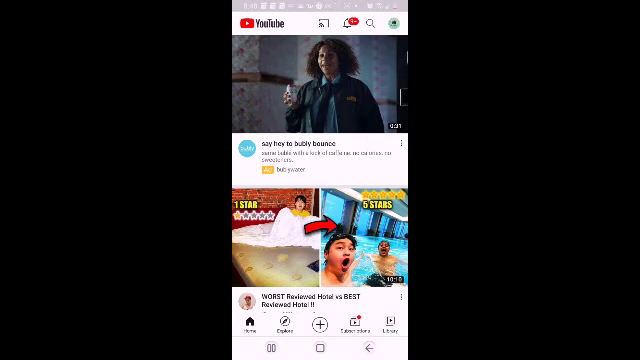
pyautogui.click(290, 130)
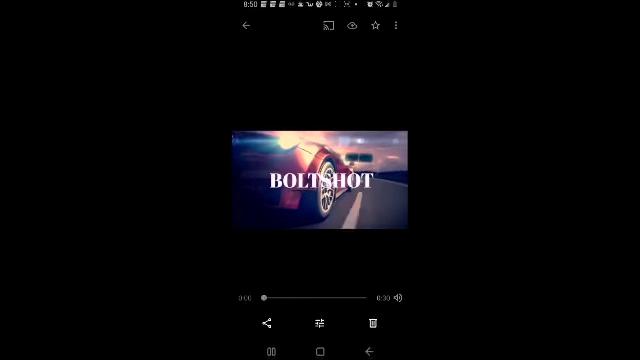
pyautogui.click(267, 323)
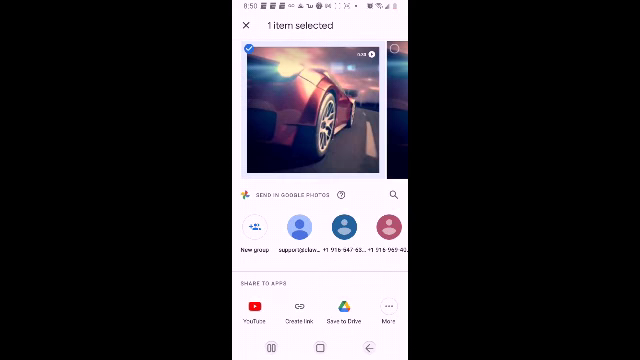
pyautogui.click(254, 307)
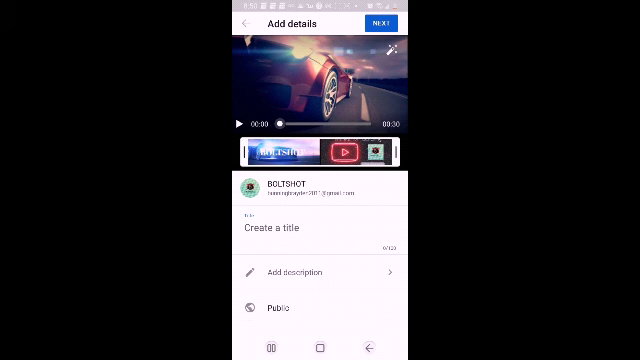
# Type the video title 'little sliper', fixing typos along the way.
pyautogui.click(300, 227)
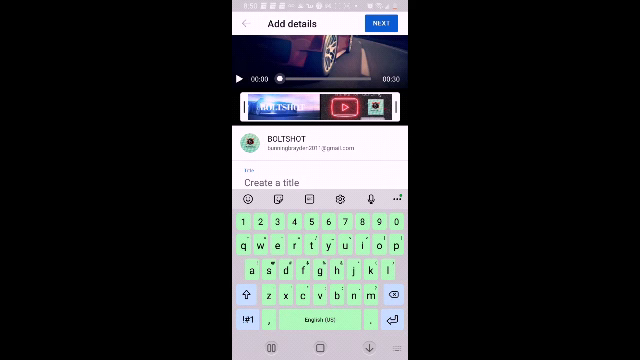
pyautogui.write('1')
pyautogui.press('BackSpace')
pyautogui.write('li')
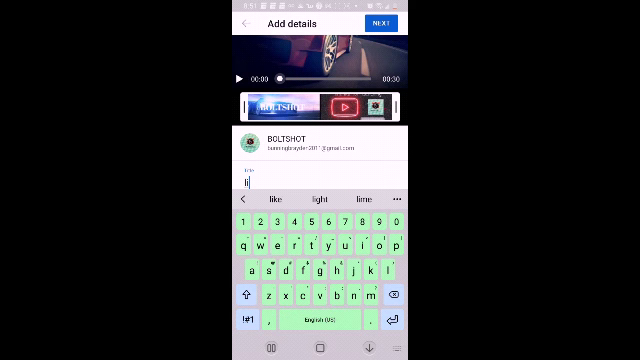
pyautogui.write('tt')
pyautogui.write('le ')
pyautogui.write('sl')
pyautogui.write('ip')
pyautogui.press('BackSpace')
pyautogui.write('c')
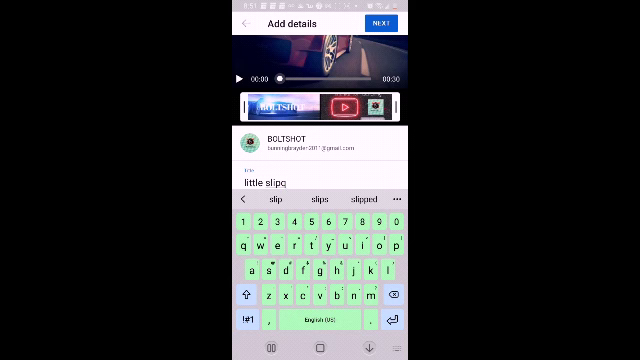
pyautogui.press('BackSpace')
pyautogui.write('et')
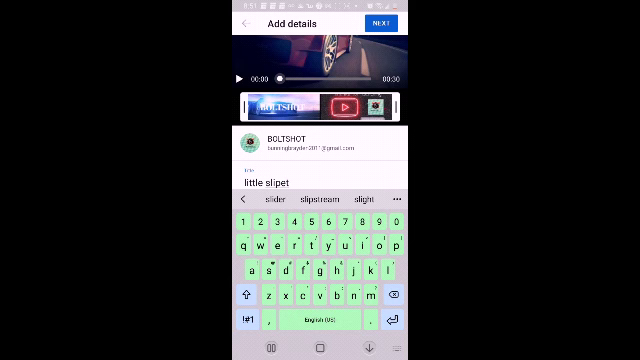
pyautogui.press('BackSpace')
pyautogui.write('r')
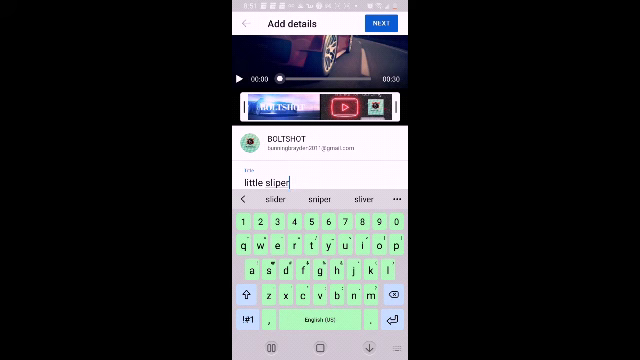
pyautogui.press('BackSpace')
pyautogui.press('BackSpace')
pyautogui.press('BackSpace')
pyautogui.press('BackSpace')
pyautogui.write('per')
# Pass the audience settings, upload the video, and open 'little sliper' from Your videos.
pyautogui.click(381, 23)
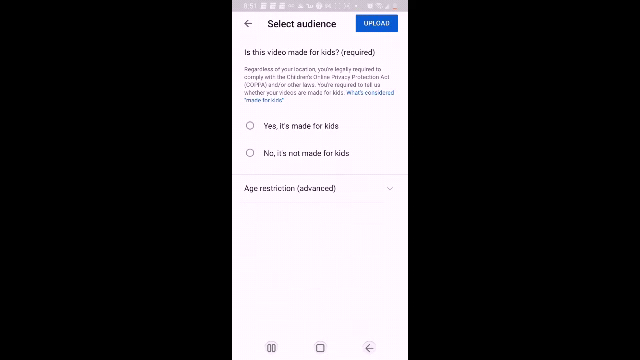
pyautogui.click(376, 23)
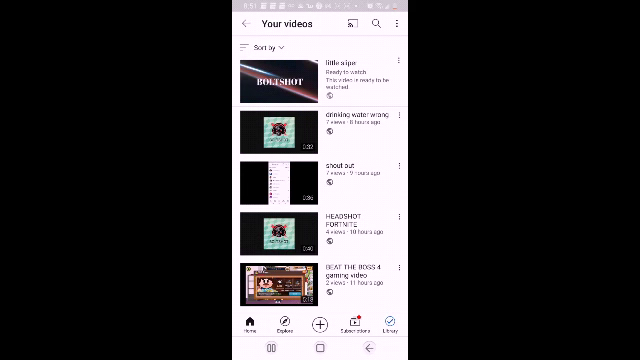
pyautogui.click(320, 80)
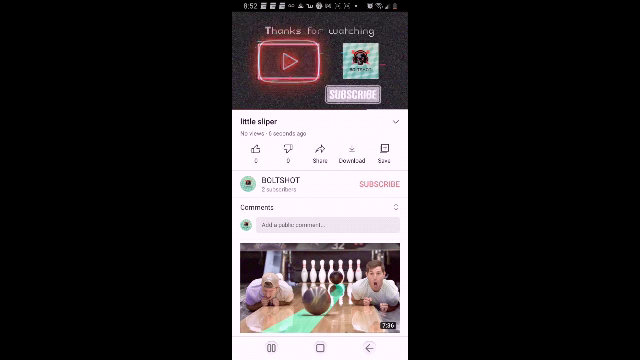
# Close the watch page and mini-player, return to the Home feed, and show recent apps.
pyautogui.click(369, 348)
pyautogui.click(394, 299)
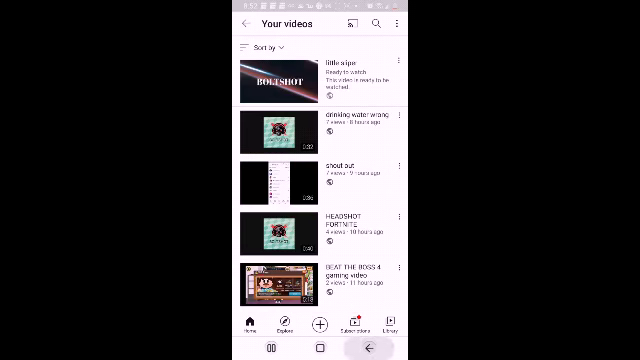
pyautogui.click(369, 348)
pyautogui.click(271, 348)
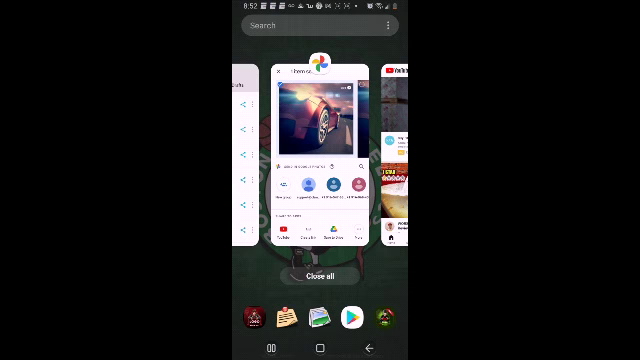